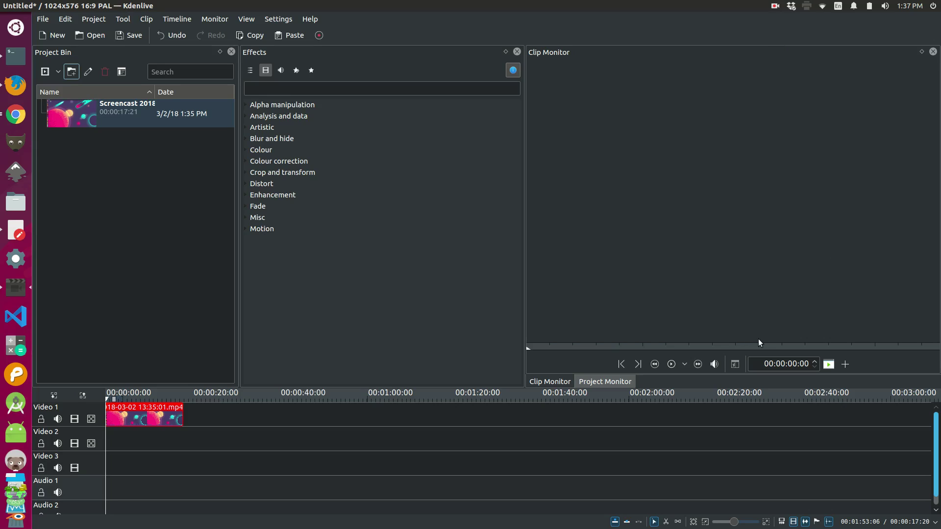
Show the screen-grab record controls with Audio checked, and review the Render dialog before closing it.
{"action": "left_click", "coordinate": [842, 367]}
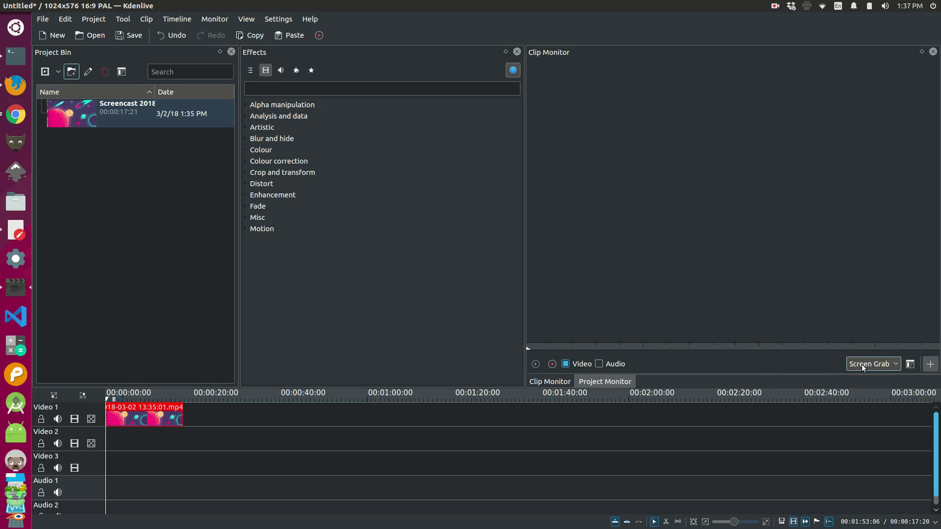
{"action": "left_click", "coordinate": [599, 364]}
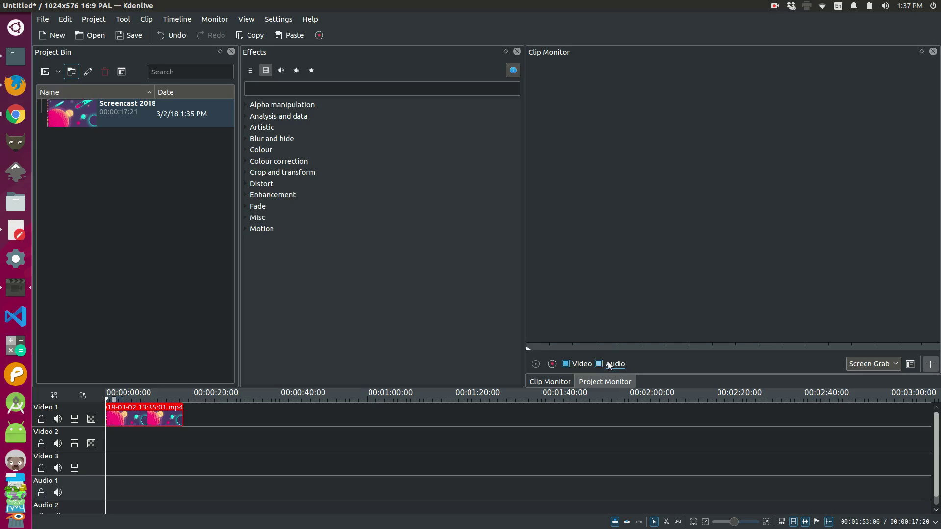
{"action": "left_click", "coordinate": [319, 35]}
{"action": "left_click", "coordinate": [385, 125]}
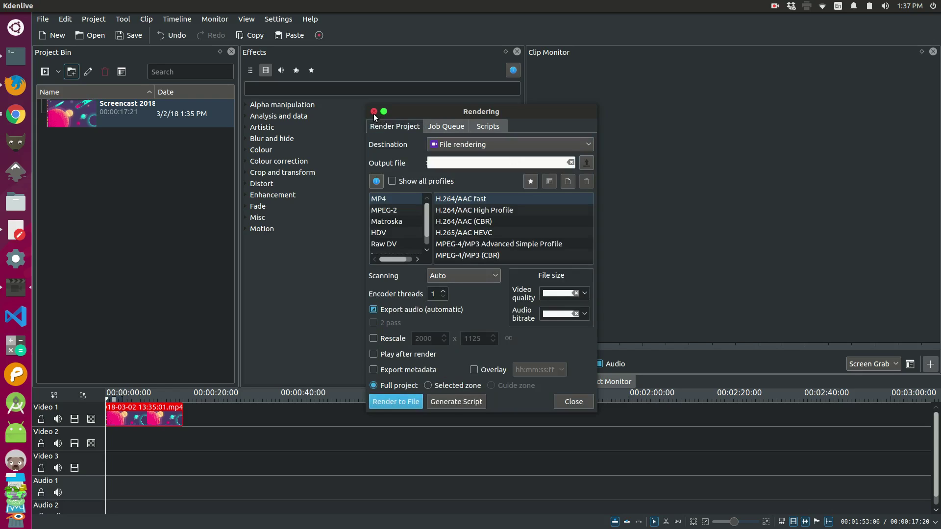
{"action": "left_click", "coordinate": [373, 112]}
{"action": "key", "text": "alt+Tab"}
{"action": "key", "text": "alt+shift+Tab"}
{"action": "key", "text": "alt+shift+Tab"}
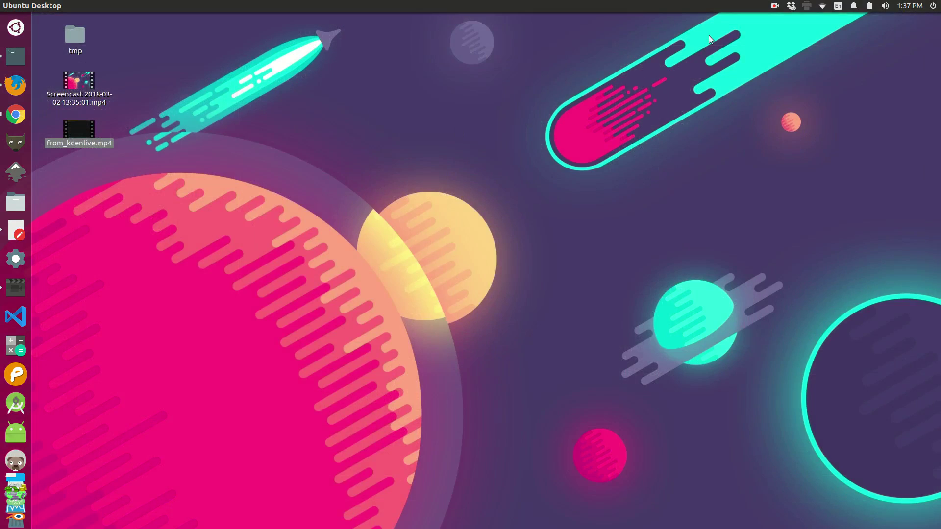
{"action": "left_click", "coordinate": [19, 27]}
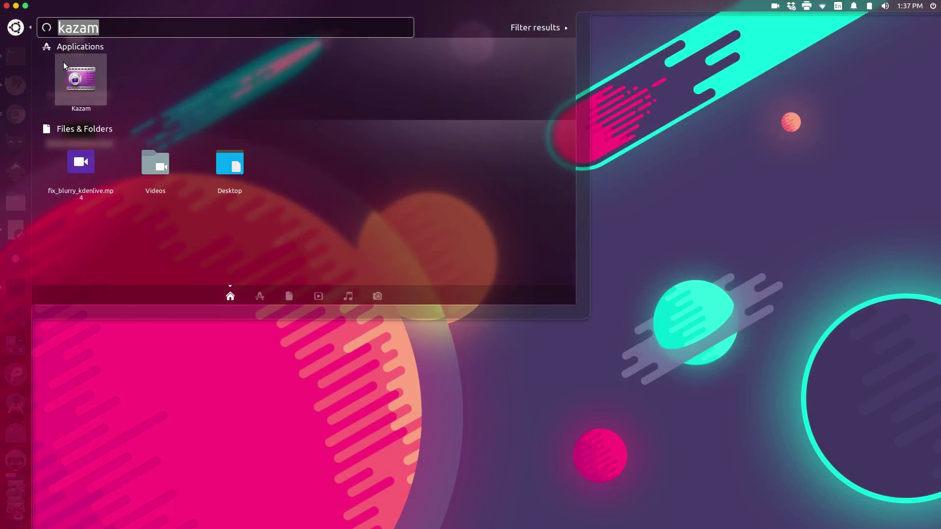
{"action": "left_click", "coordinate": [707, 35]}
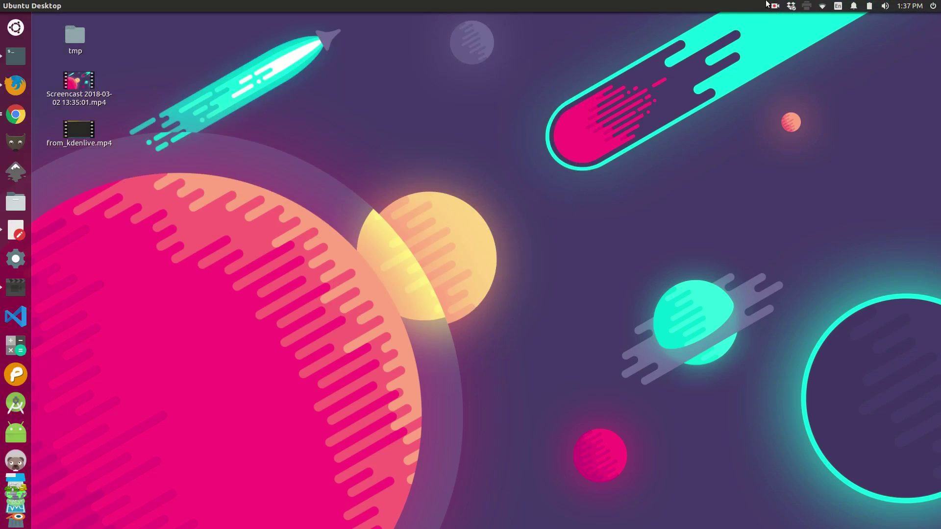
{"action": "left_click", "coordinate": [775, 6]}
{"action": "left_click", "coordinate": [580, 77]}
{"action": "double_click", "coordinate": [83, 86]}
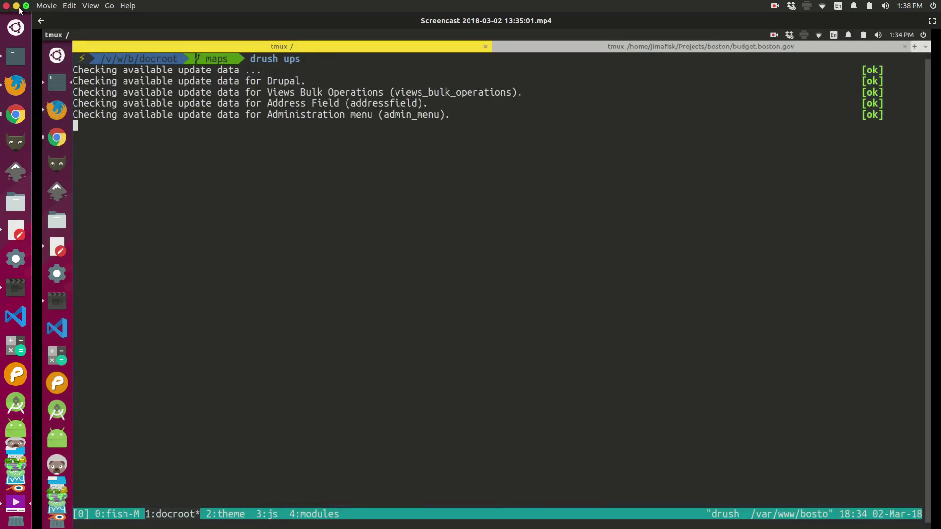
Close the player and play the earlier from_kdenlive.mp4 render from the desktop.
{"action": "left_click", "coordinate": [6, 7]}
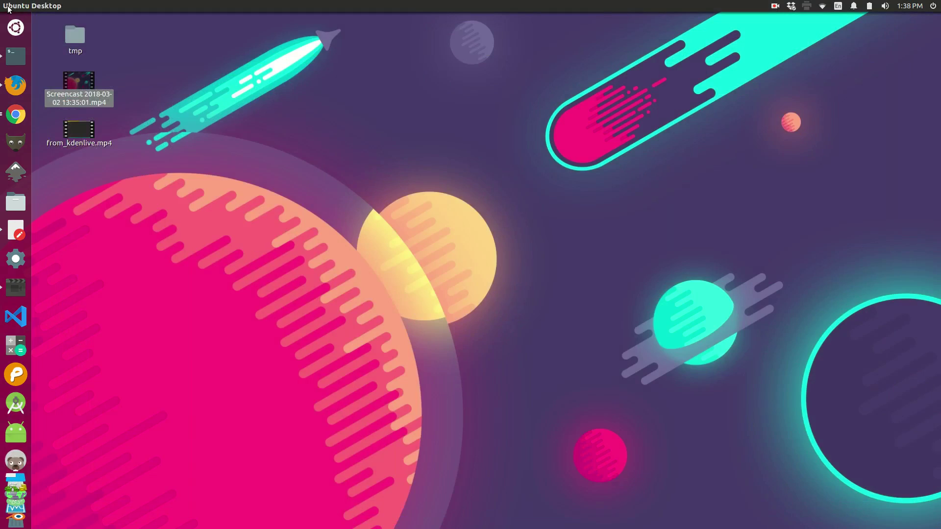
{"action": "key", "text": "alt+Tab"}
{"action": "key", "text": "alt+shift+Tab"}
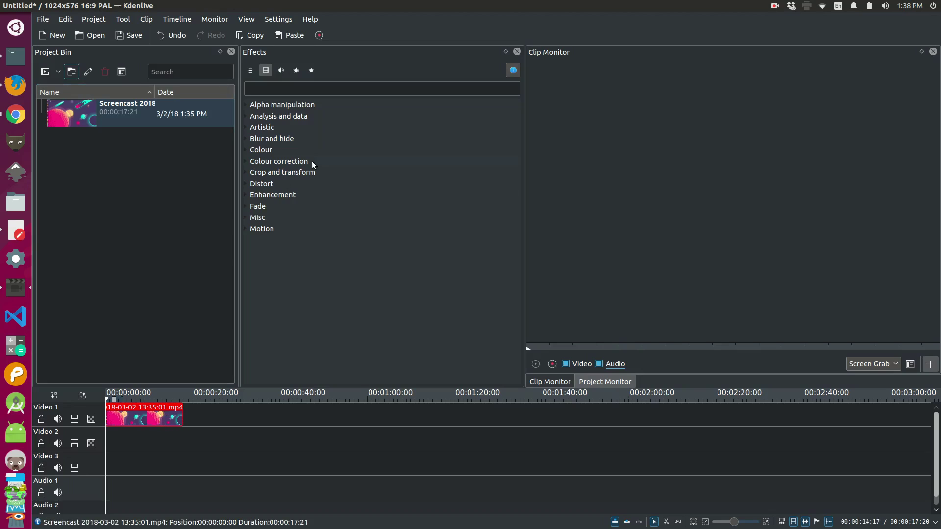
{"action": "key", "text": "alt+shift+Tab"}
{"action": "key", "text": "alt+shift+Tab"}
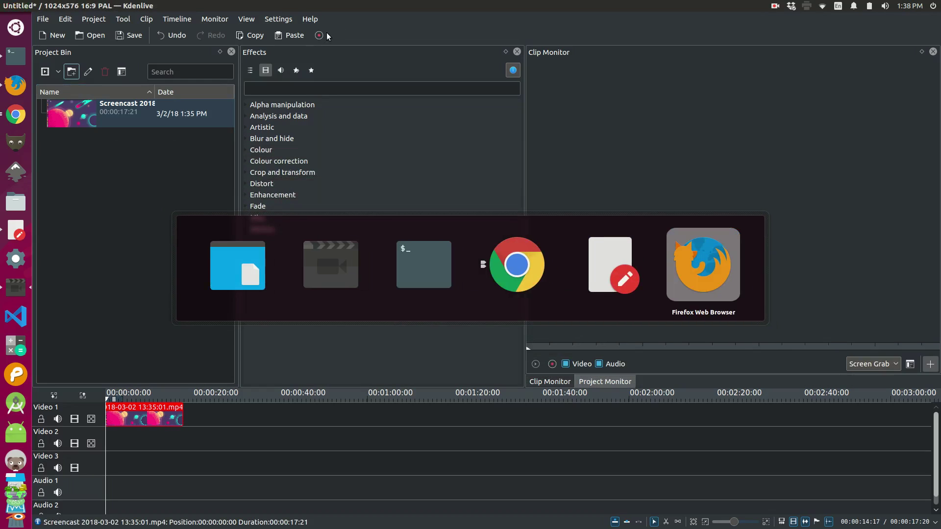
{"action": "key", "text": "alt+Tab"}
{"action": "key", "text": "alt+Tab"}
{"action": "key", "text": "alt+shift+Tab"}
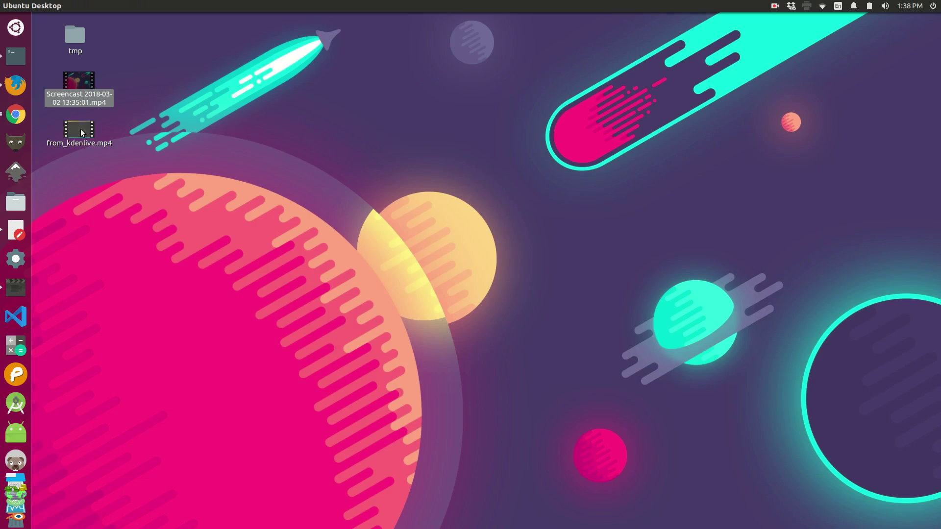
{"action": "double_click", "coordinate": [81, 132]}
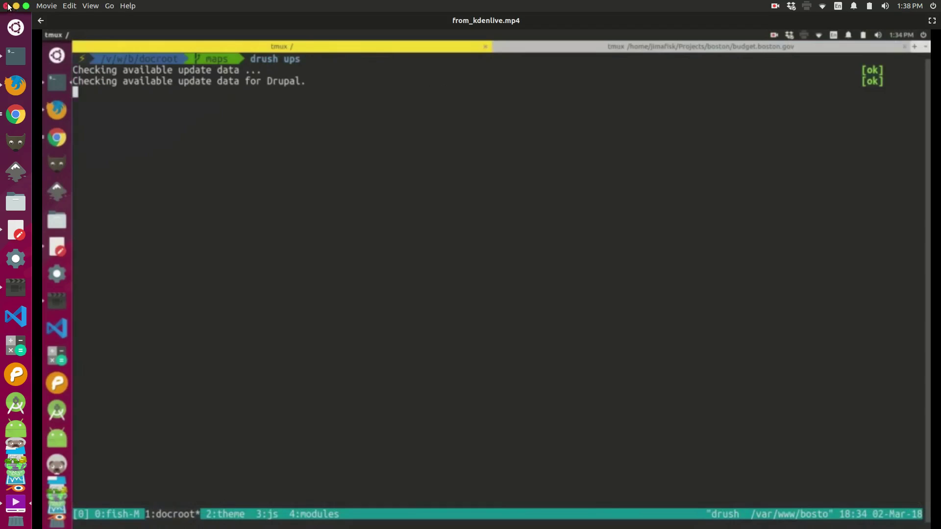
Close Videos and set Kdenlive's Project Defaults profile to HD 1080p 60 fps, then apply it.
{"action": "left_click", "coordinate": [6, 5]}
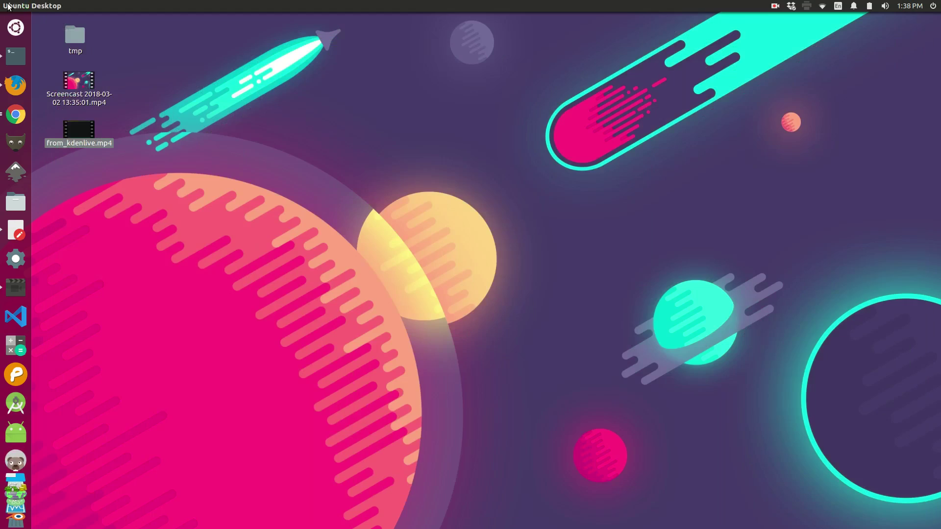
{"action": "left_click", "coordinate": [15, 287]}
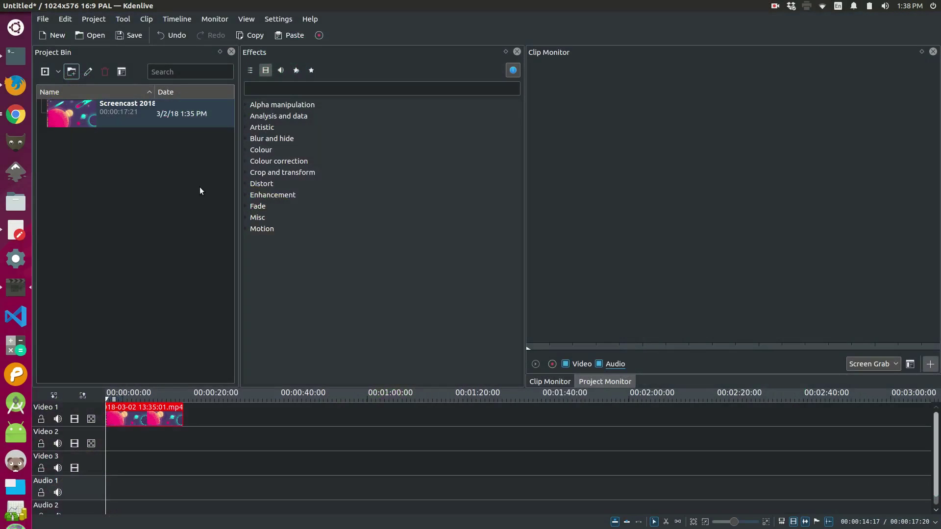
{"action": "left_click", "coordinate": [287, 20]}
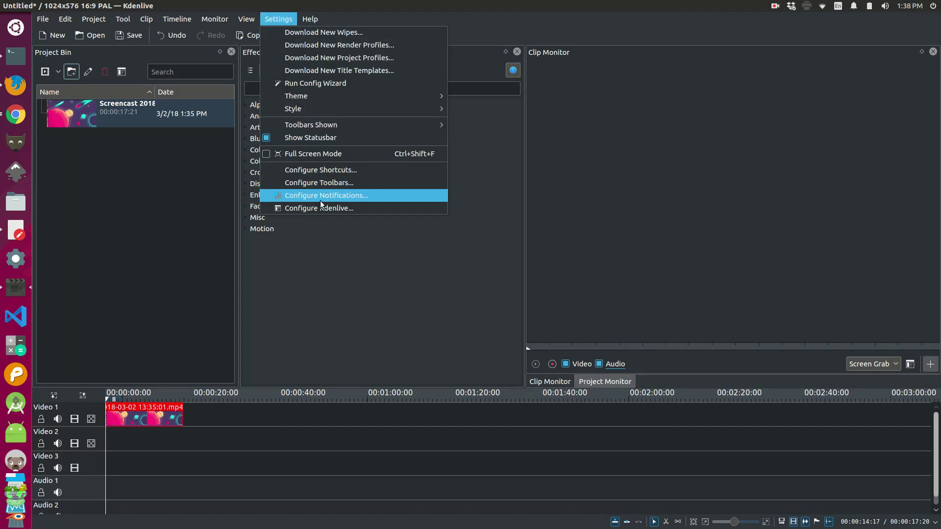
{"action": "left_click", "coordinate": [366, 208]}
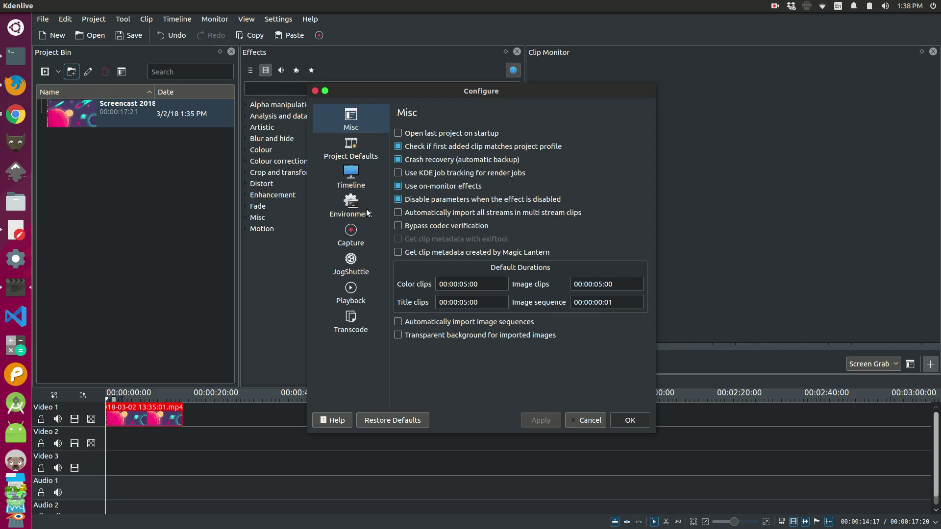
{"action": "left_click", "coordinate": [358, 153]}
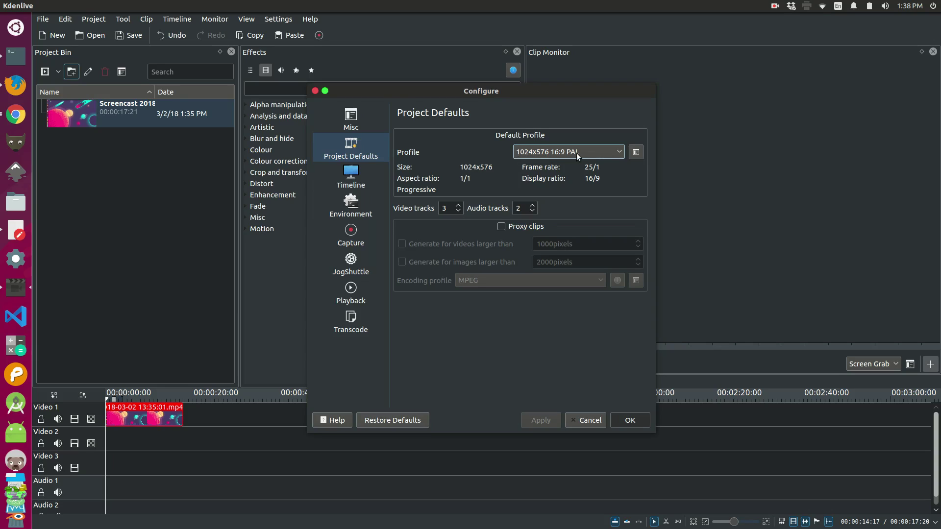
{"action": "left_click", "coordinate": [615, 152]}
{"action": "scroll", "coordinate": [584, 194], "scroll_direction": "down", "scroll_amount": 6}
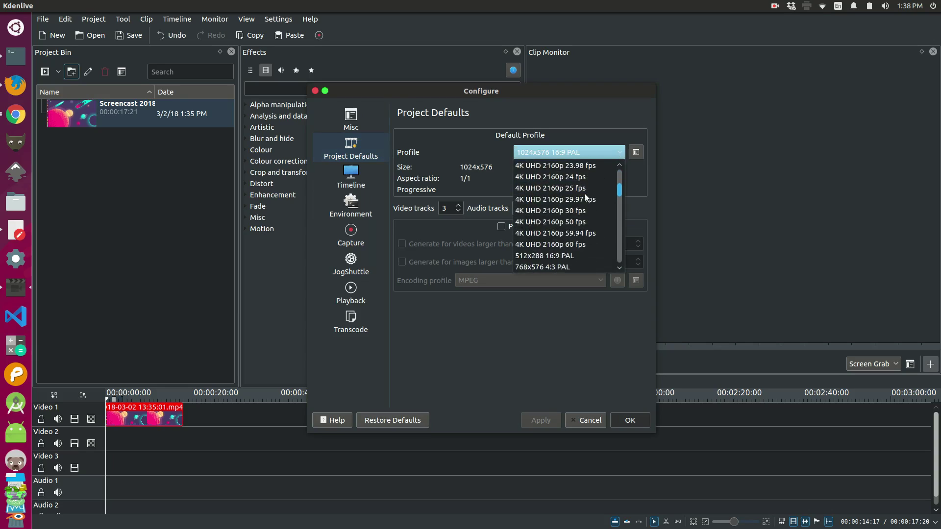
{"action": "scroll", "coordinate": [585, 195], "scroll_direction": "down", "scroll_amount": 5}
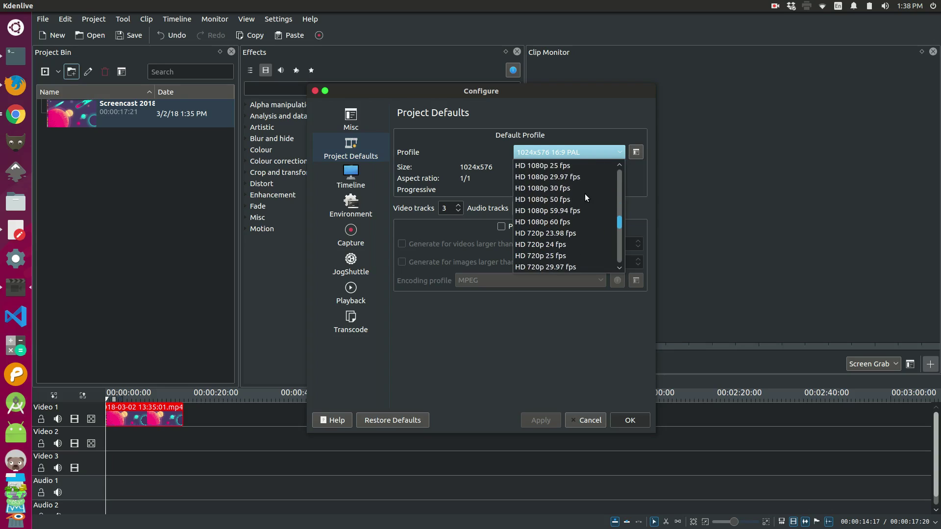
{"action": "left_click", "coordinate": [543, 223]}
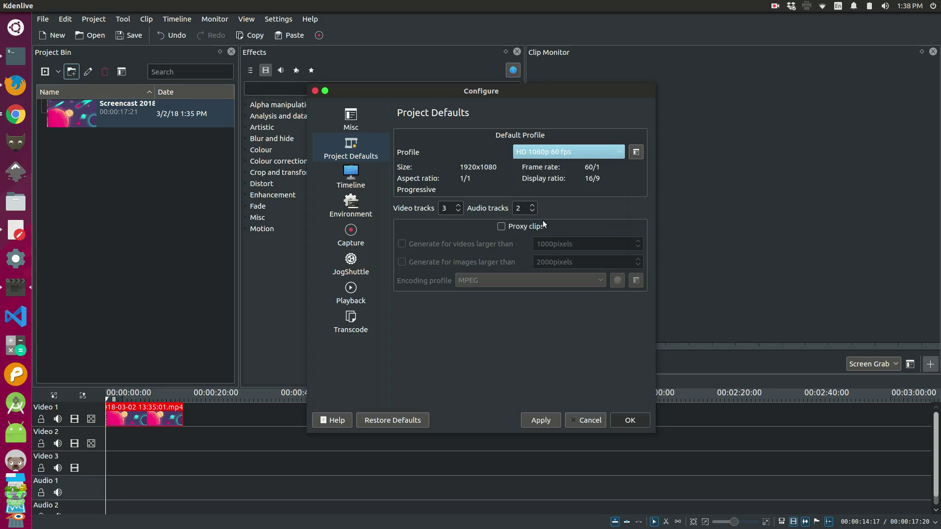
{"action": "left_click", "coordinate": [543, 420]}
{"action": "left_click", "coordinate": [627, 420]}
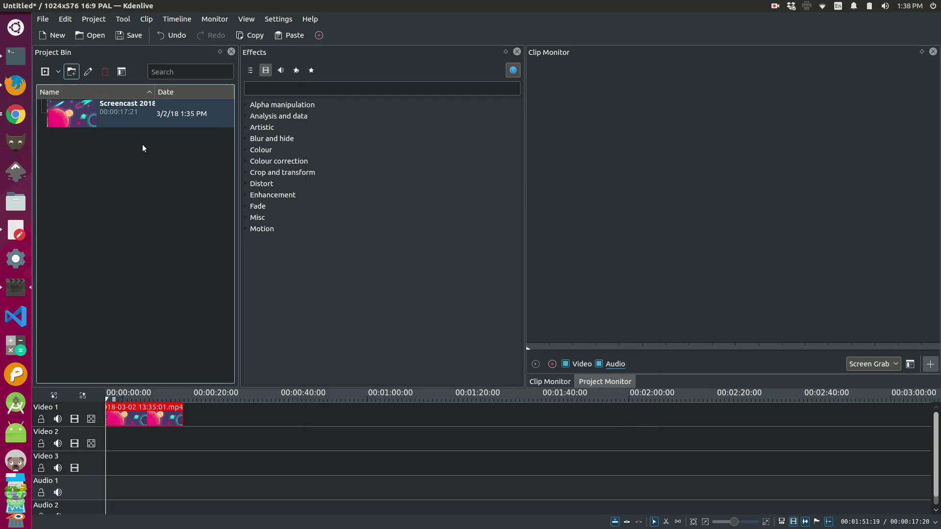
Render the project over from_kdenlive.mp4, confirming the overwrite, then show the desktop.
{"action": "left_click", "coordinate": [319, 36]}
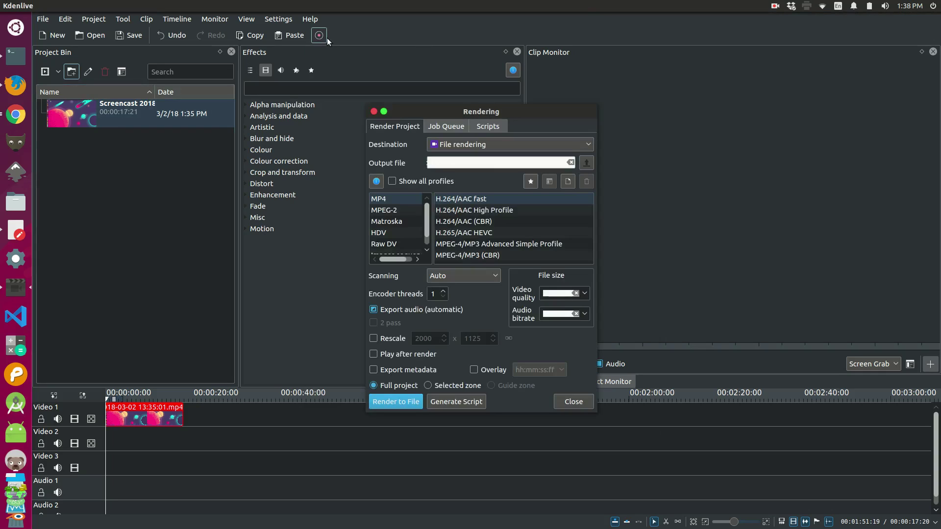
{"action": "left_click", "coordinate": [398, 401]}
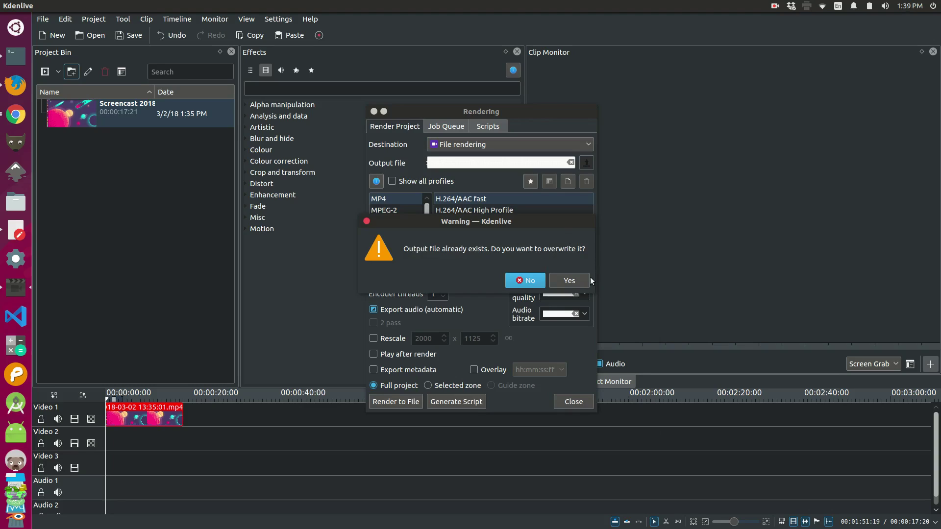
{"action": "left_click", "coordinate": [573, 281]}
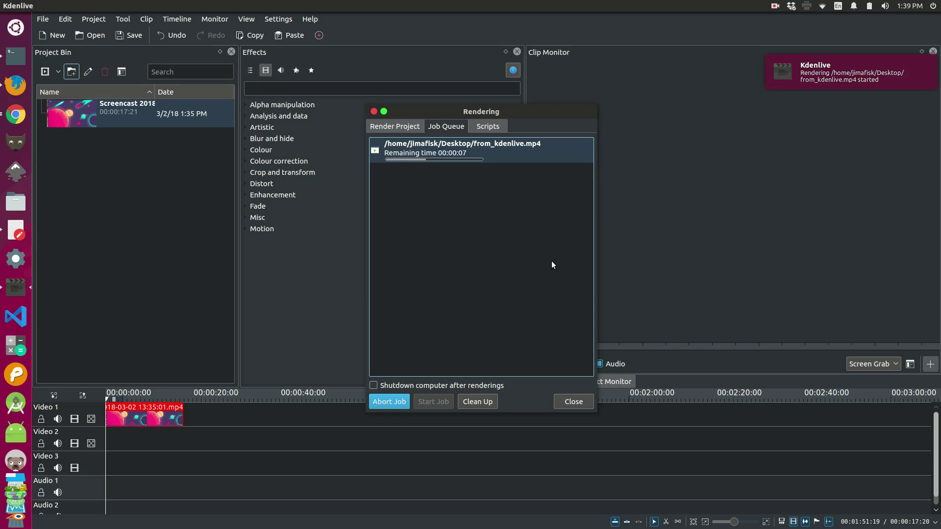
{"action": "key", "text": "alt+Tab"}
{"action": "key", "text": "alt+shift+Tab"}
{"action": "key", "text": "alt+shift+Tab"}
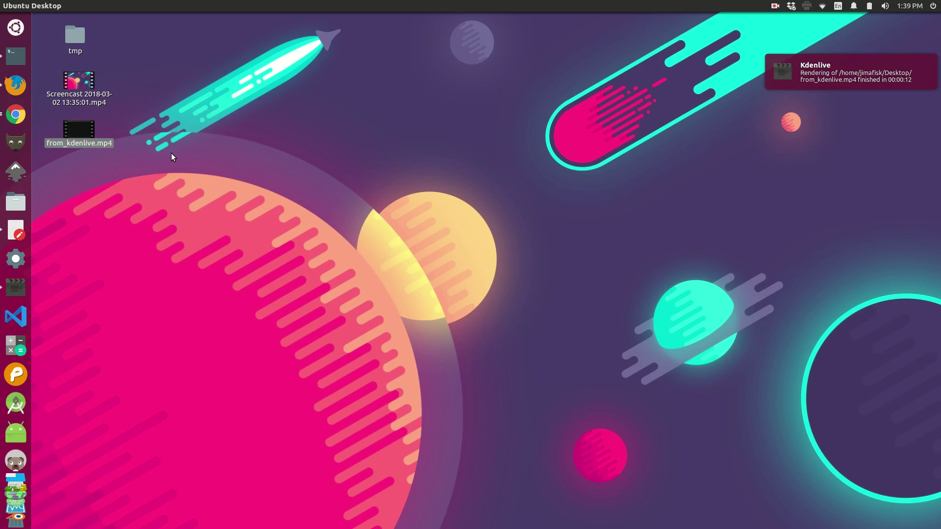
Briefly play the new from_kdenlive.mp4, then quit Kdenlive without saving the project.
{"action": "double_click", "coordinate": [69, 127]}
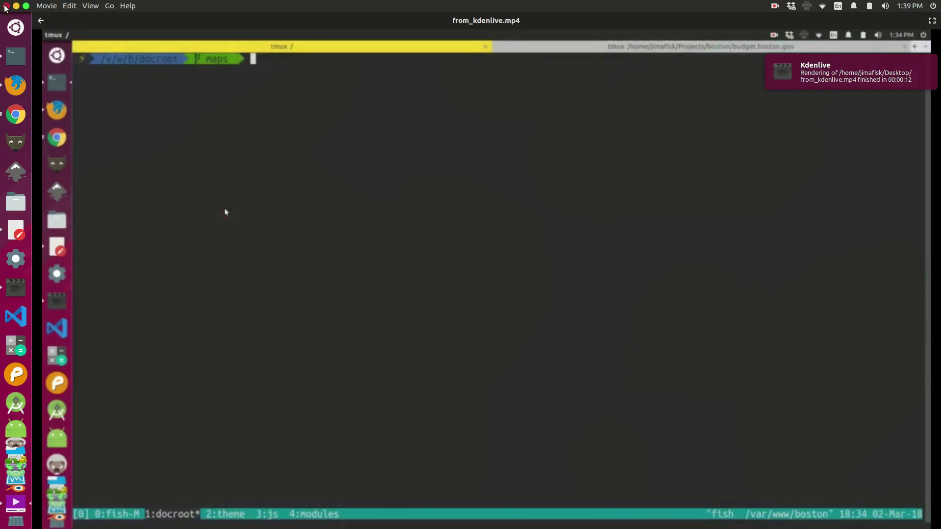
{"action": "left_click", "coordinate": [6, 5]}
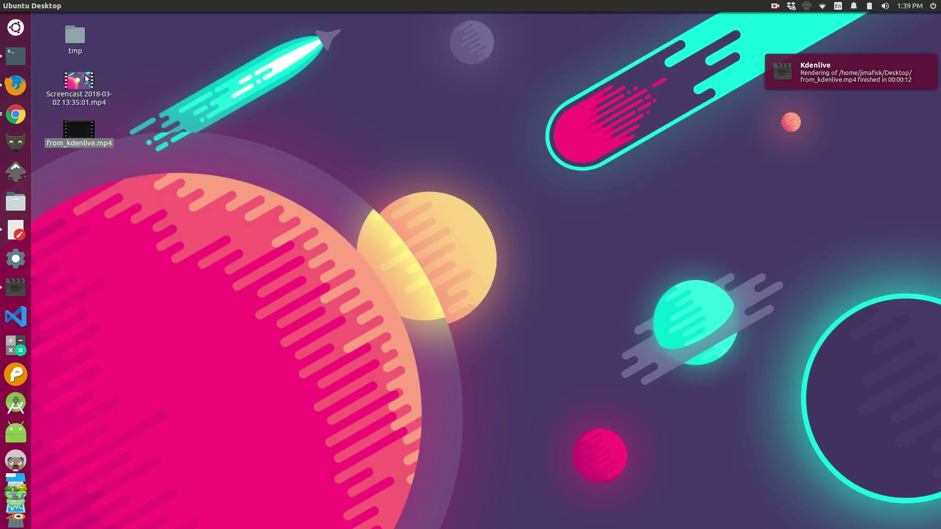
{"action": "key", "text": "alt+Tab"}
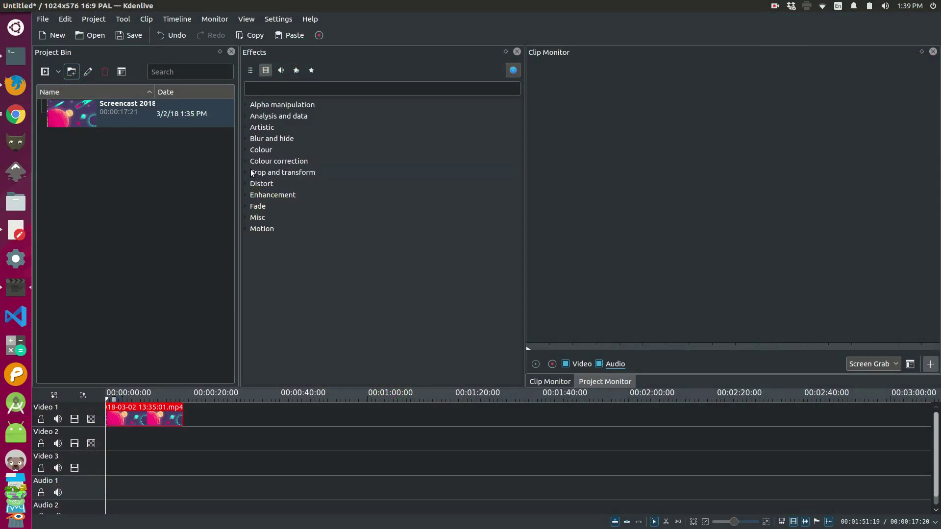
{"action": "left_click", "coordinate": [9, 6]}
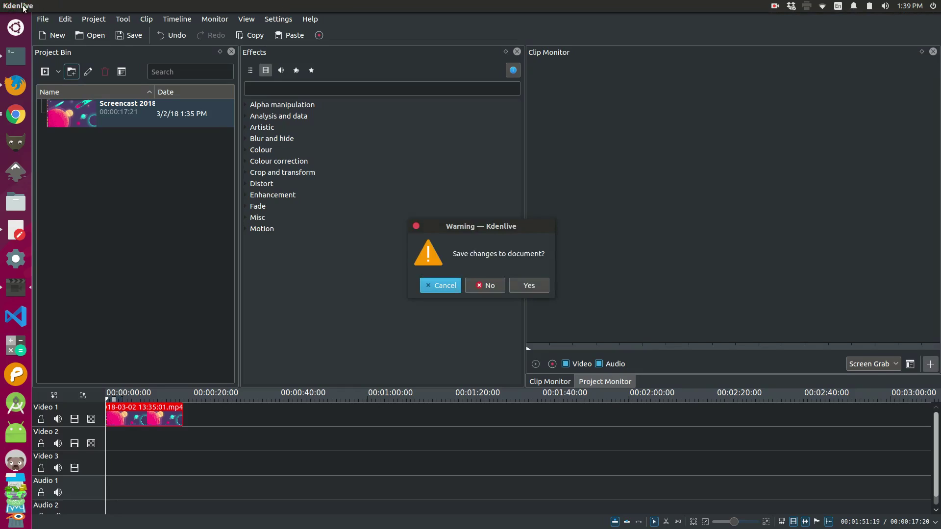
{"action": "left_click", "coordinate": [485, 286]}
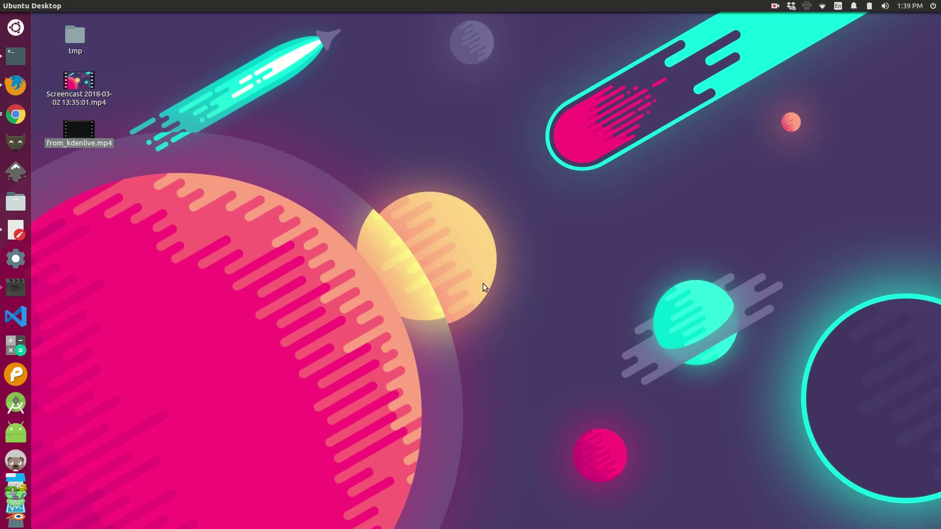
{"action": "left_click", "coordinate": [21, 292]}
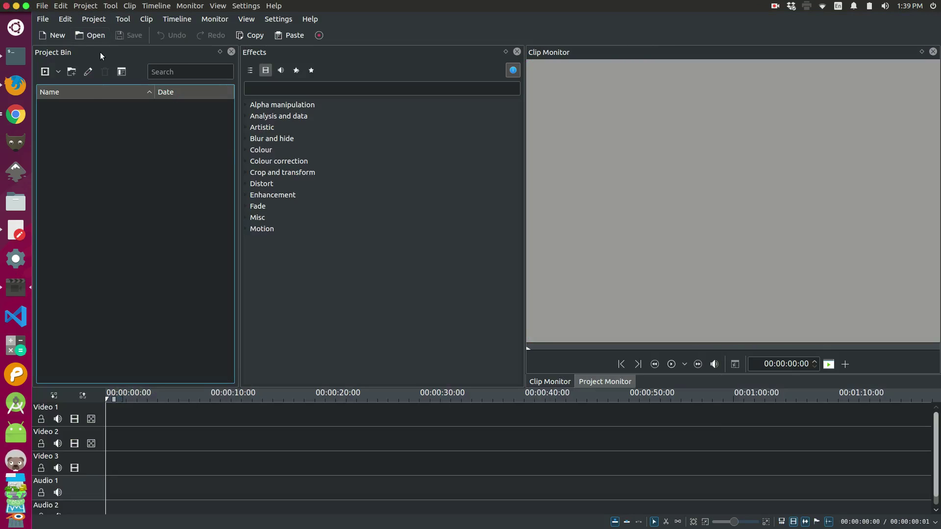
{"action": "left_click", "coordinate": [45, 73]}
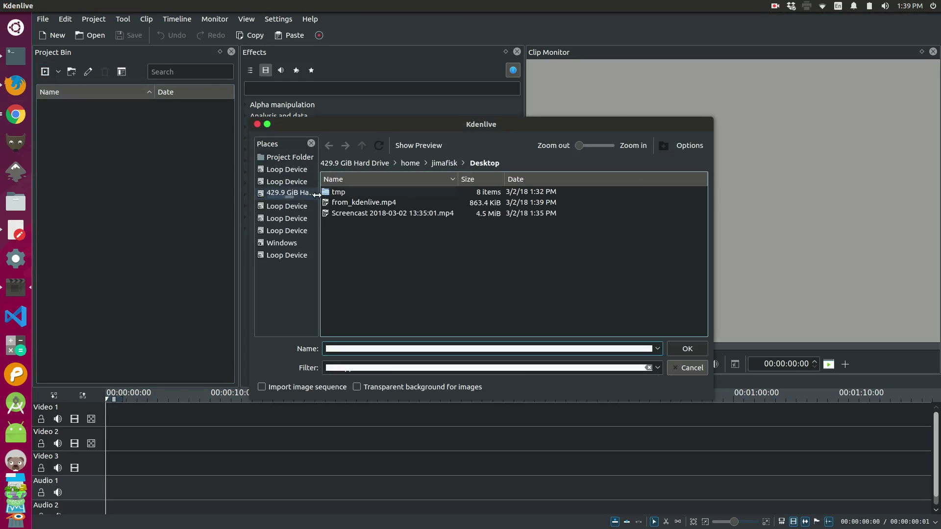
{"action": "left_click", "coordinate": [373, 212]}
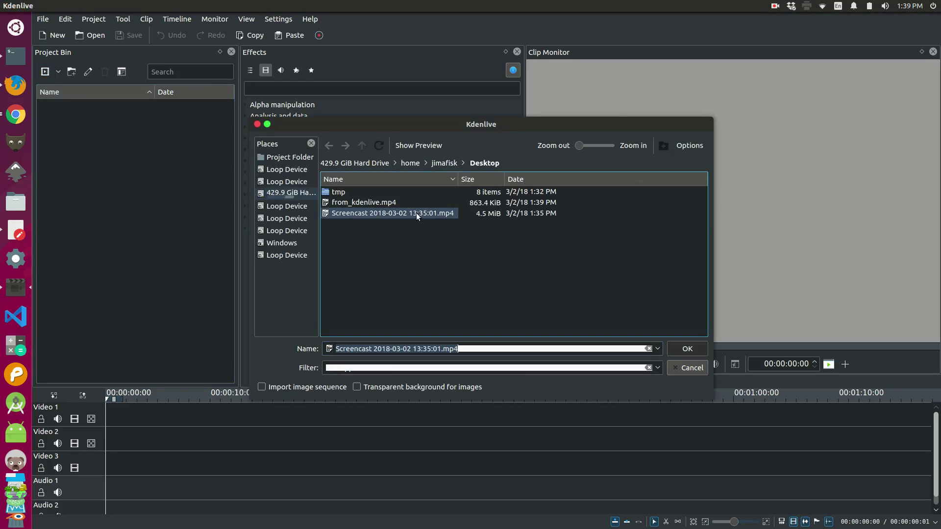
{"action": "left_click", "coordinate": [687, 349]}
{"action": "left_click_drag", "start_coordinate": [97, 115], "coordinate": [108, 414]}
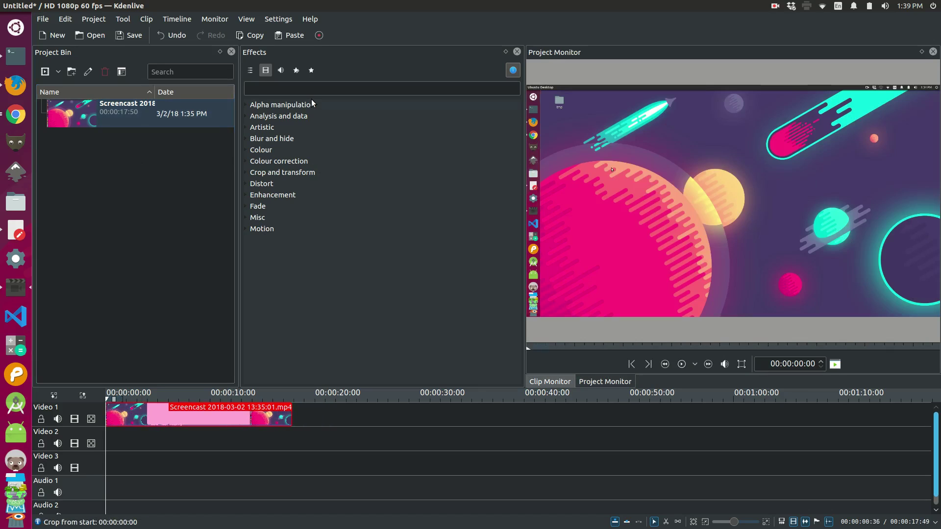
Render the project to Desktop/from_kdenlive.mp4, overwriting the existing file.
{"action": "left_click", "coordinate": [319, 34]}
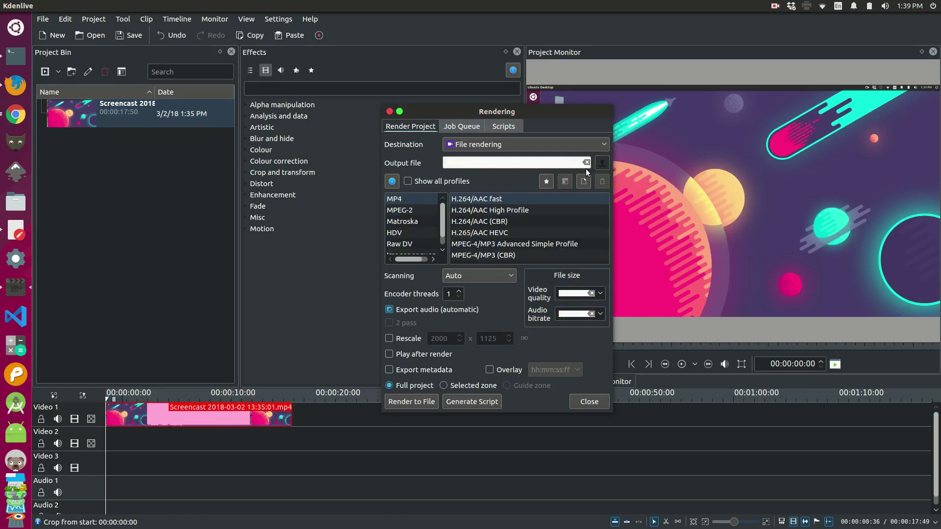
{"action": "left_click", "coordinate": [602, 162]}
{"action": "left_click", "coordinate": [369, 202]}
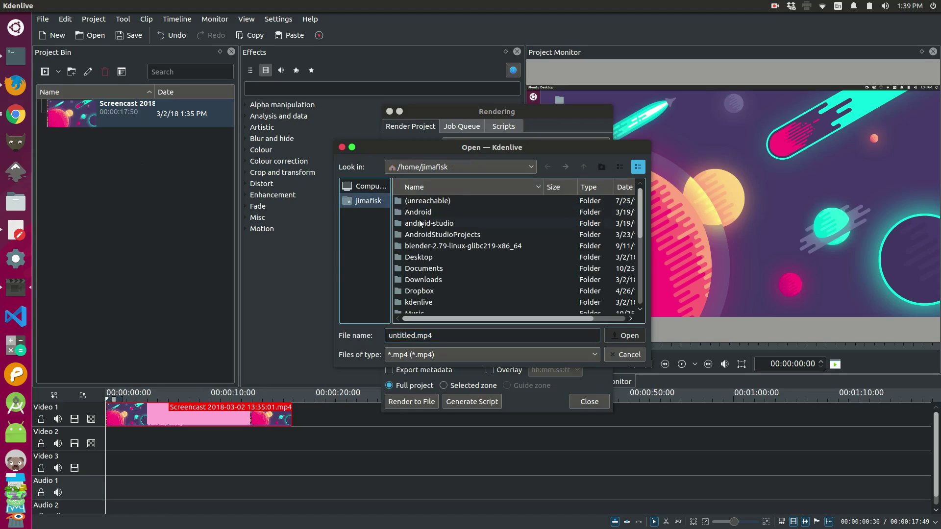
{"action": "double_click", "coordinate": [427, 256]}
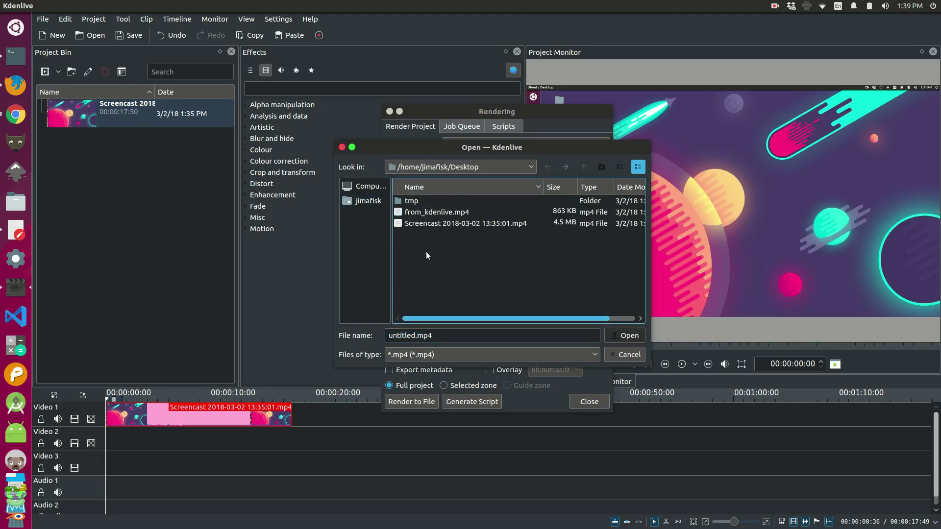
{"action": "left_click", "coordinate": [438, 212]}
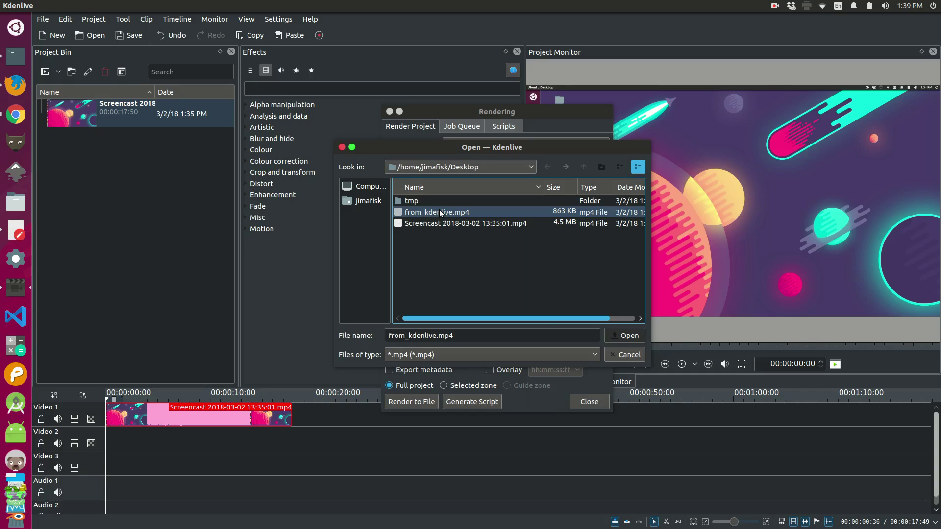
{"action": "left_click", "coordinate": [636, 336]}
{"action": "left_click", "coordinate": [416, 402]}
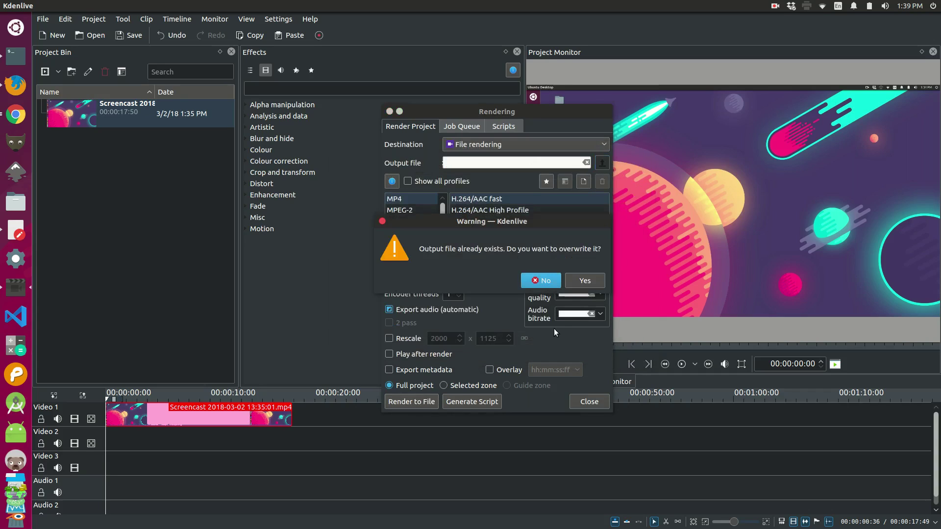
{"action": "left_click", "coordinate": [586, 281]}
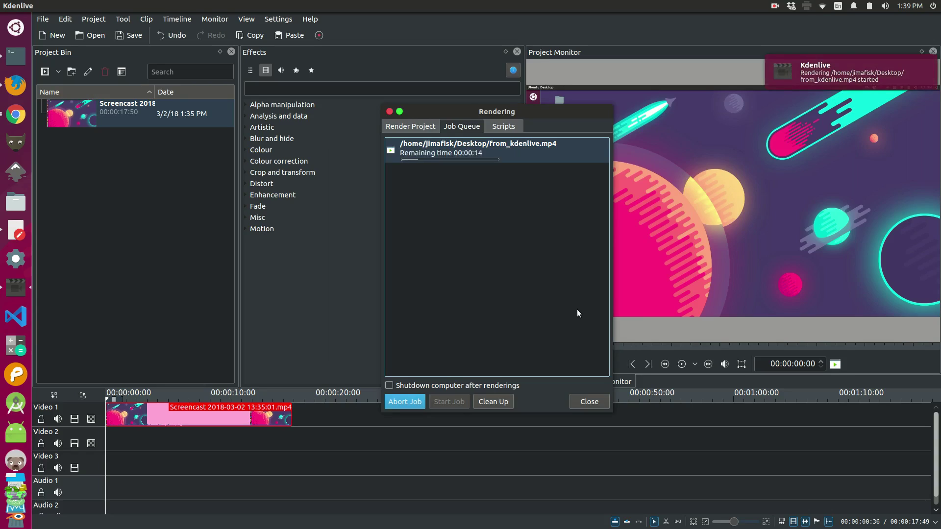
Check that Project Defaults shows HD 1080p 60 fps, then show the desktop.
{"action": "left_click", "coordinate": [279, 19]}
{"action": "left_click", "coordinate": [333, 208]}
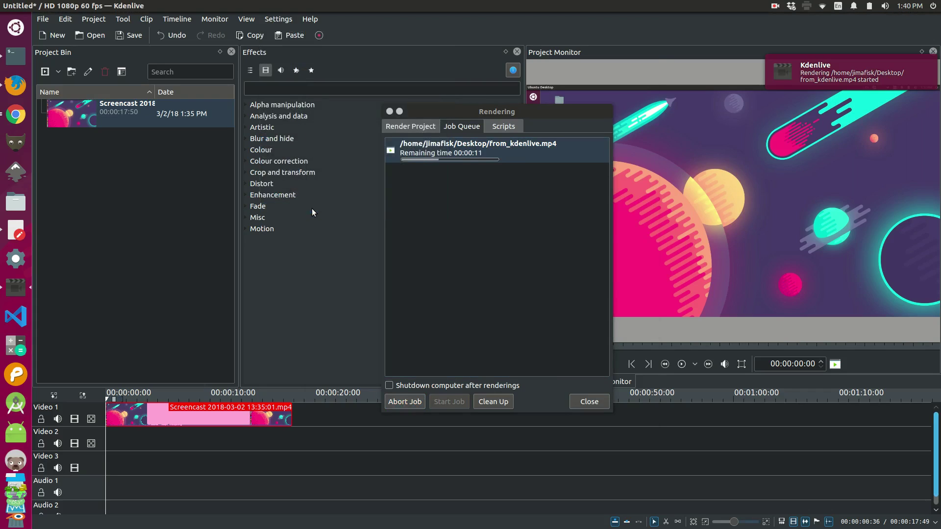
{"action": "left_click", "coordinate": [366, 153]}
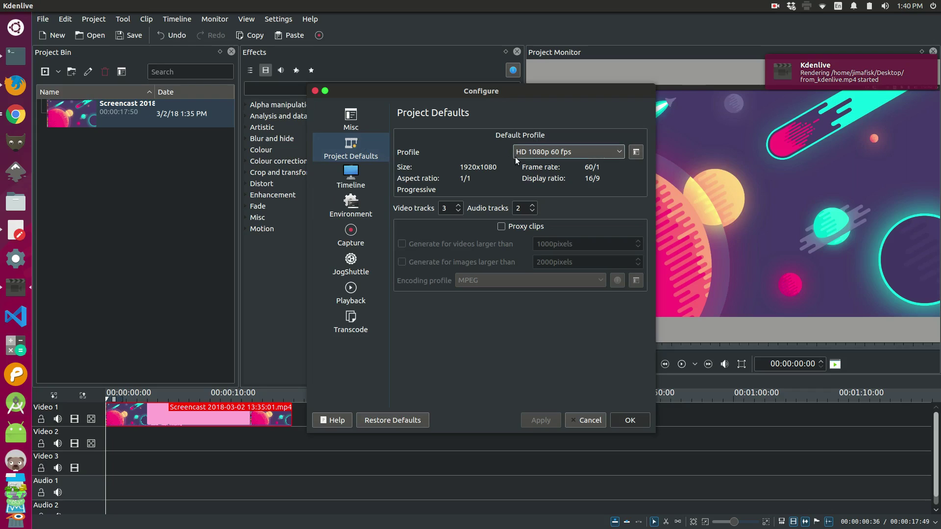
{"action": "key", "text": "alt+Tab"}
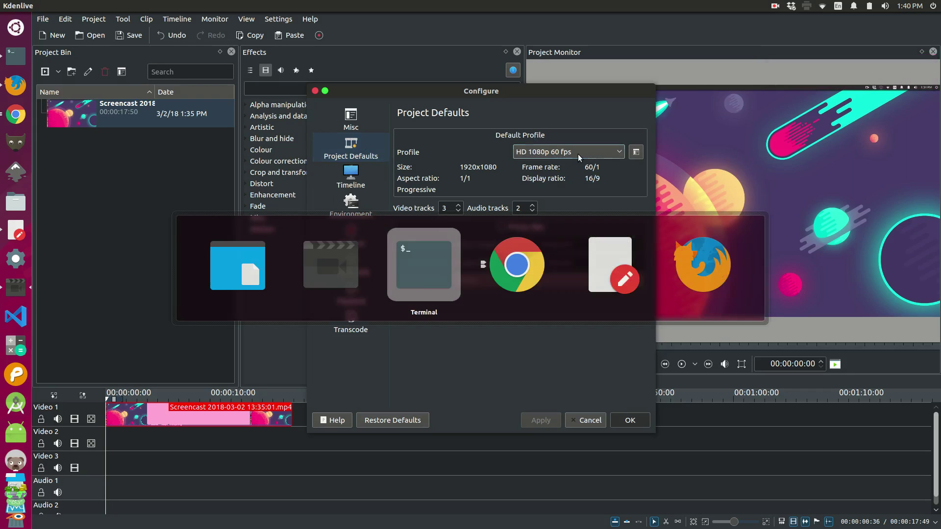
{"action": "key", "text": "alt+shift+Tab"}
{"action": "key", "text": "alt+shift+Tab"}
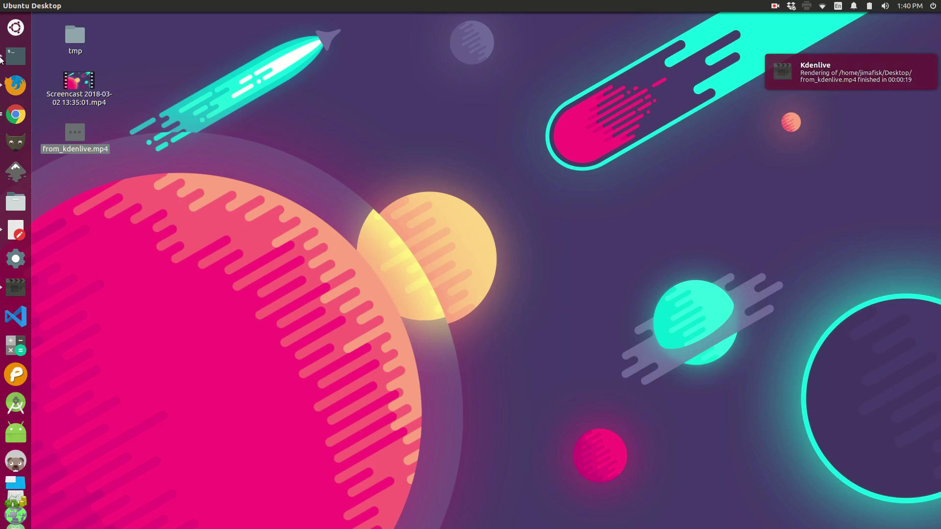
Play the freshly rendered from_kdenlive.mp4 in Videos from 0:00.
{"action": "double_click", "coordinate": [79, 136]}
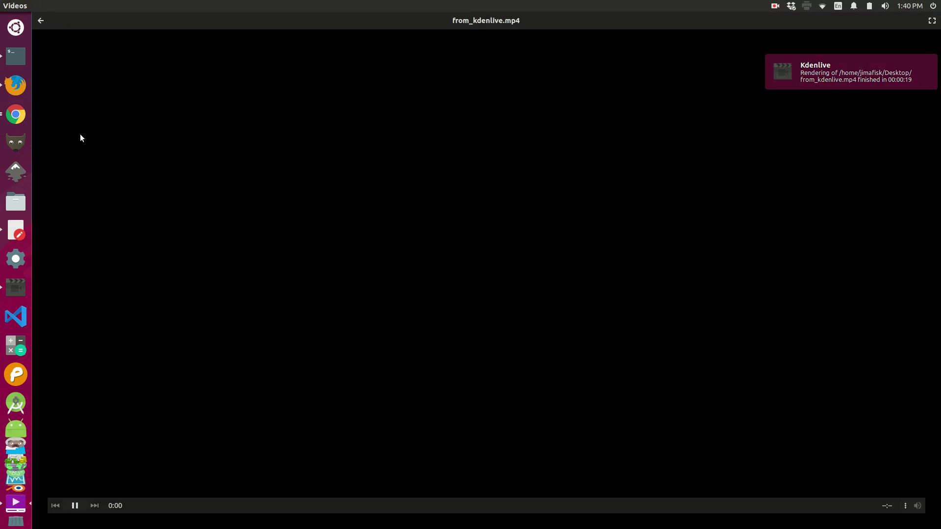